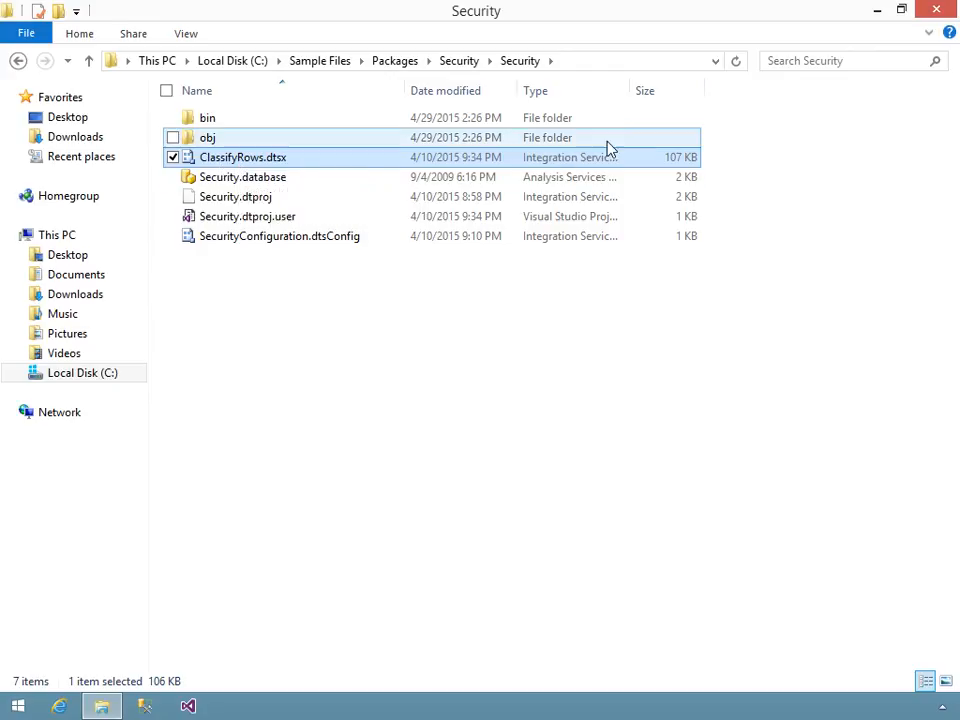
Step: Open ClassifyRows.dtsx in the Execute Package Utility, with the folder window minimized, and check the available package source types
drag(628, 90, 720, 91)
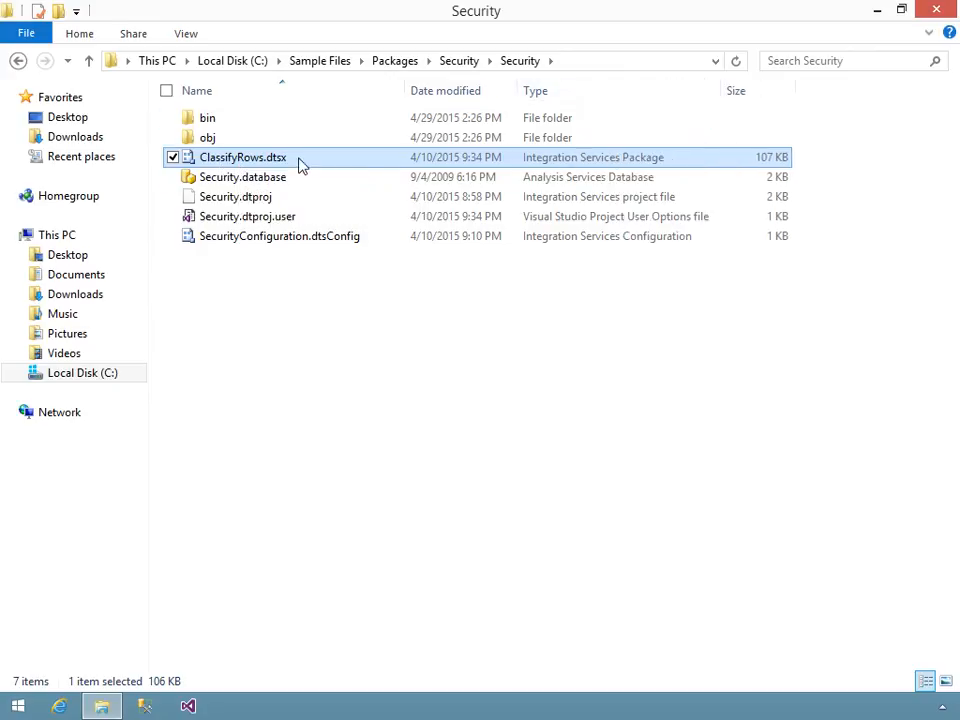
double_click(244, 157)
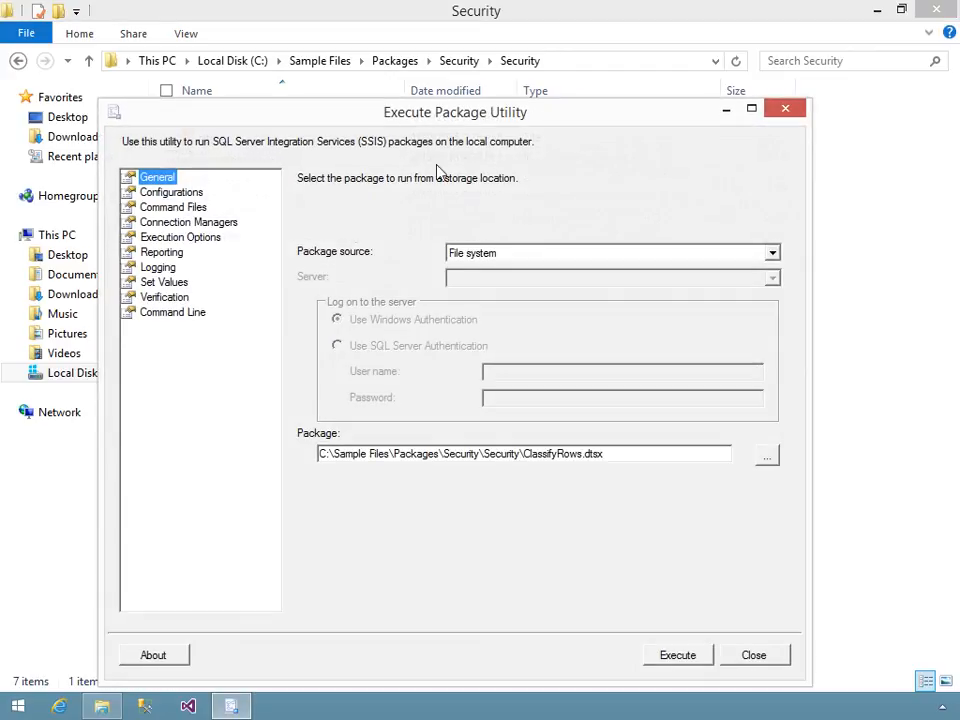
drag(441, 122, 443, 42)
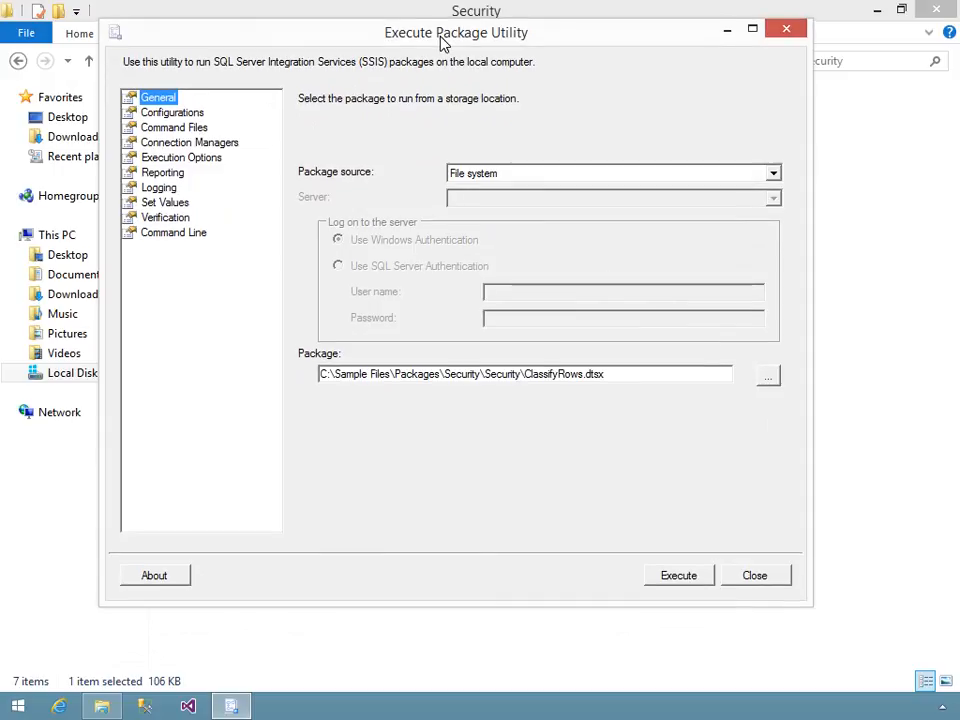
click(875, 12)
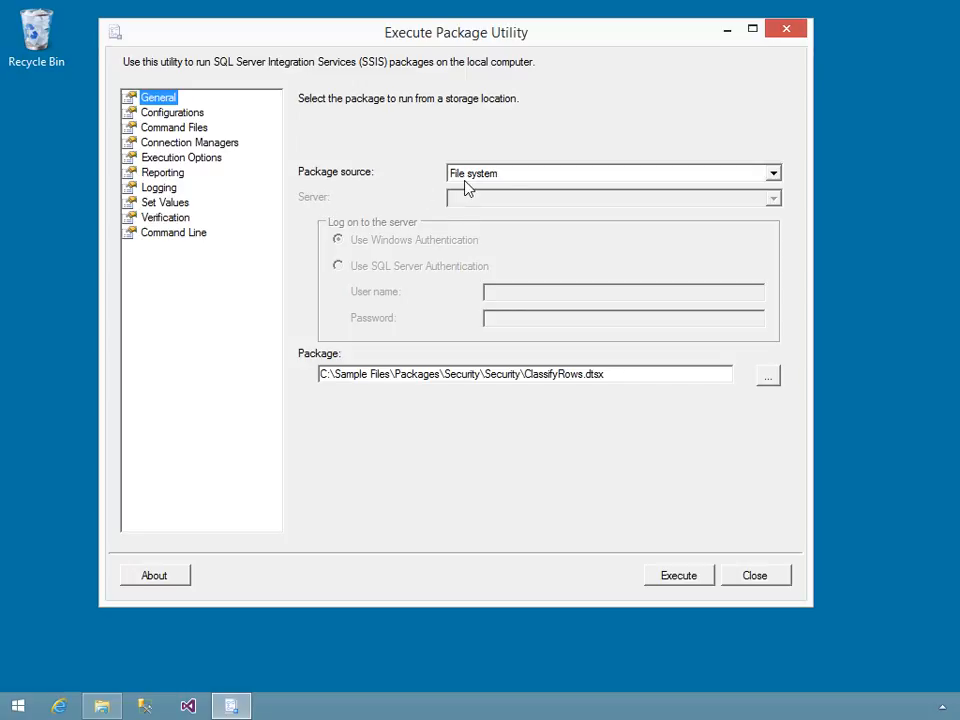
click(773, 174)
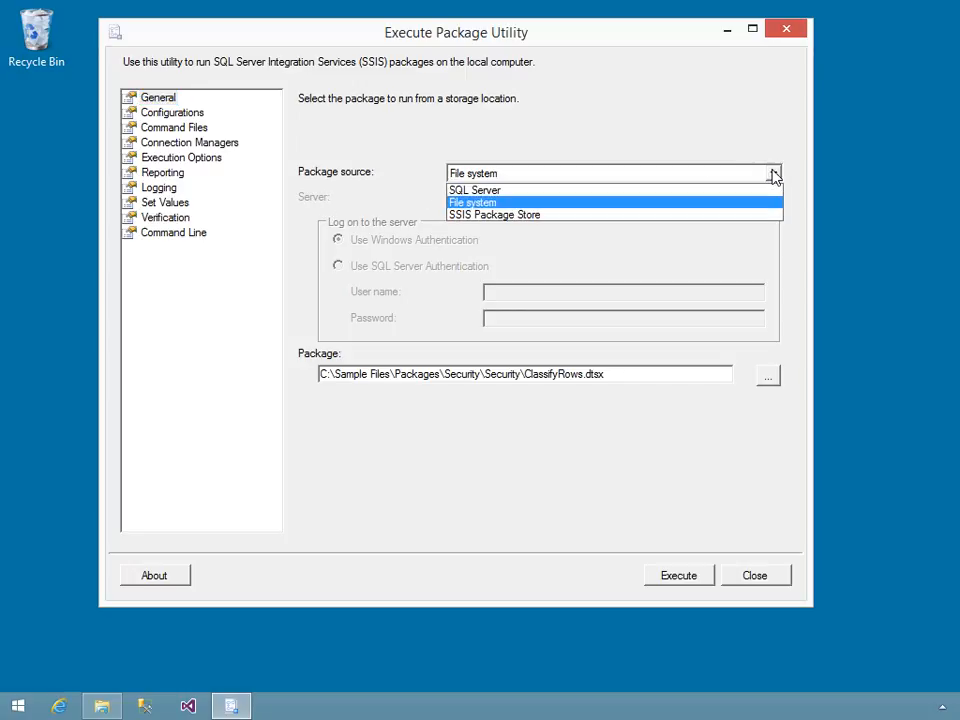
click(773, 175)
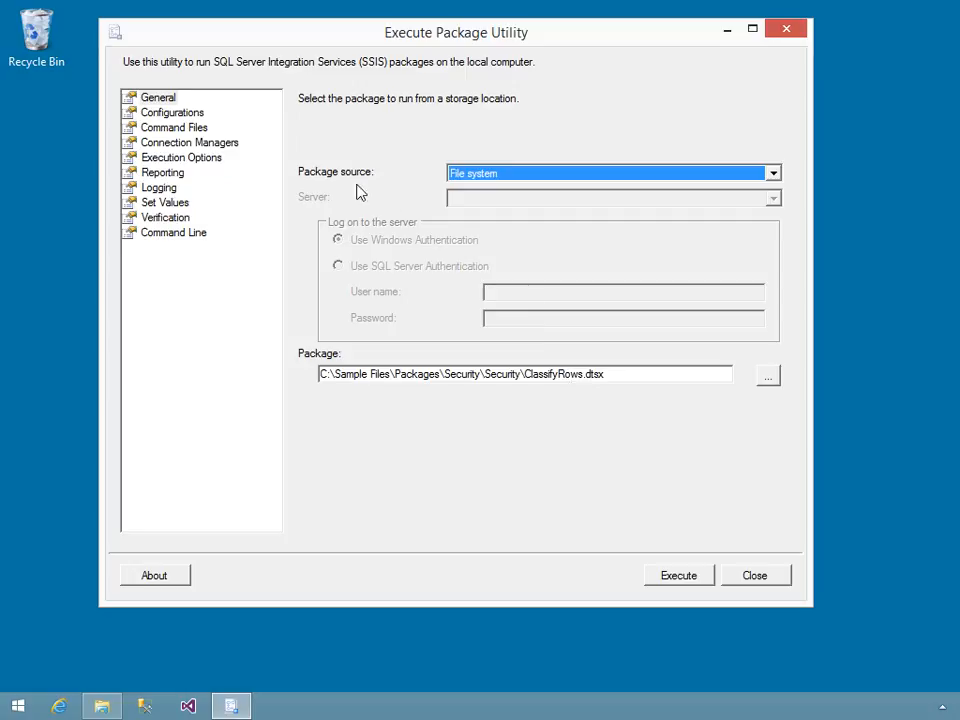
Step: Add SecurityConfiguration.dtsConfig from the Packages\Security\Security folder as a configuration file for the package run
click(172, 113)
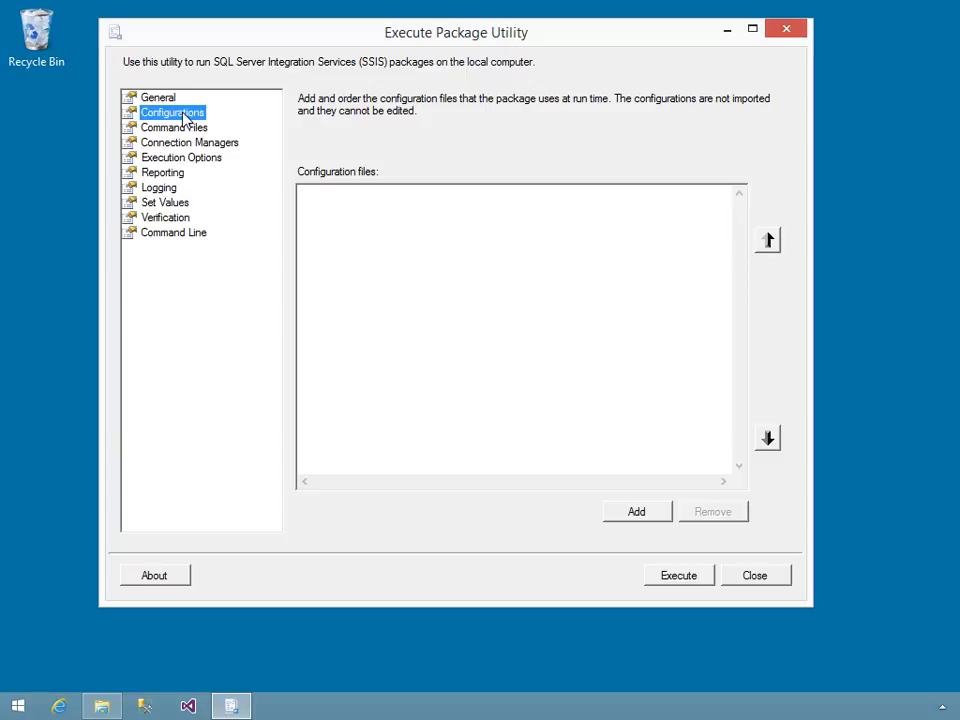
click(645, 522)
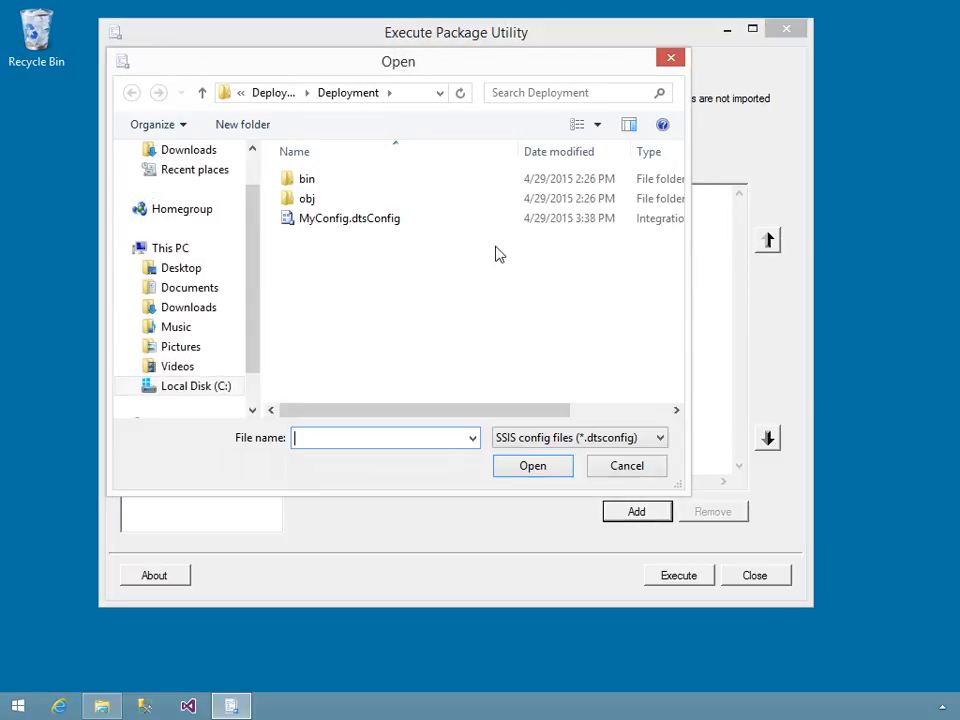
click(258, 97)
click(262, 97)
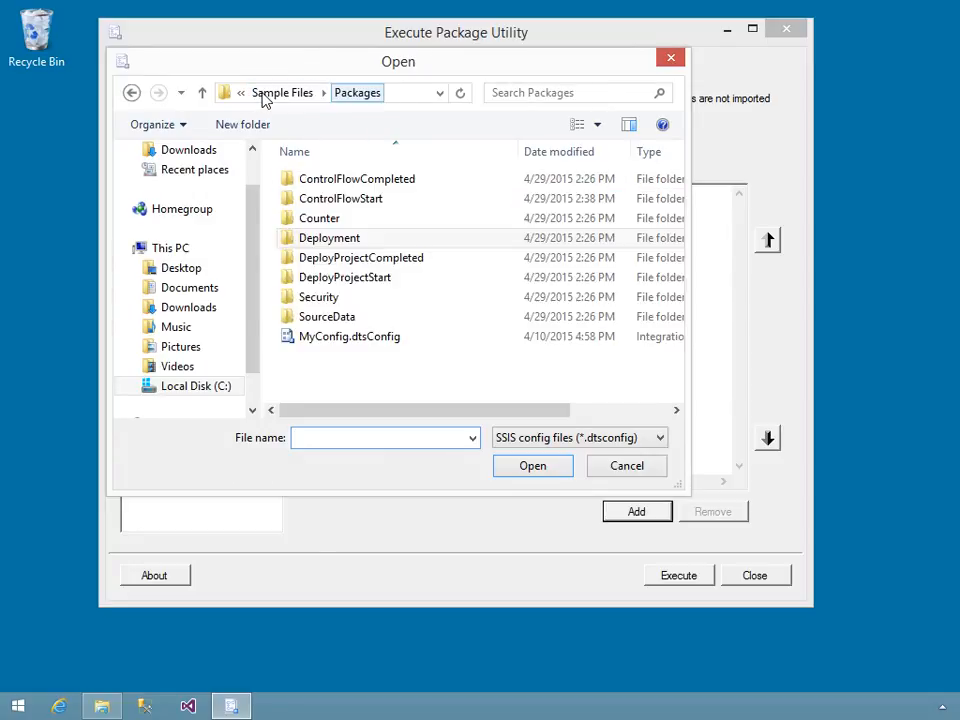
click(320, 298)
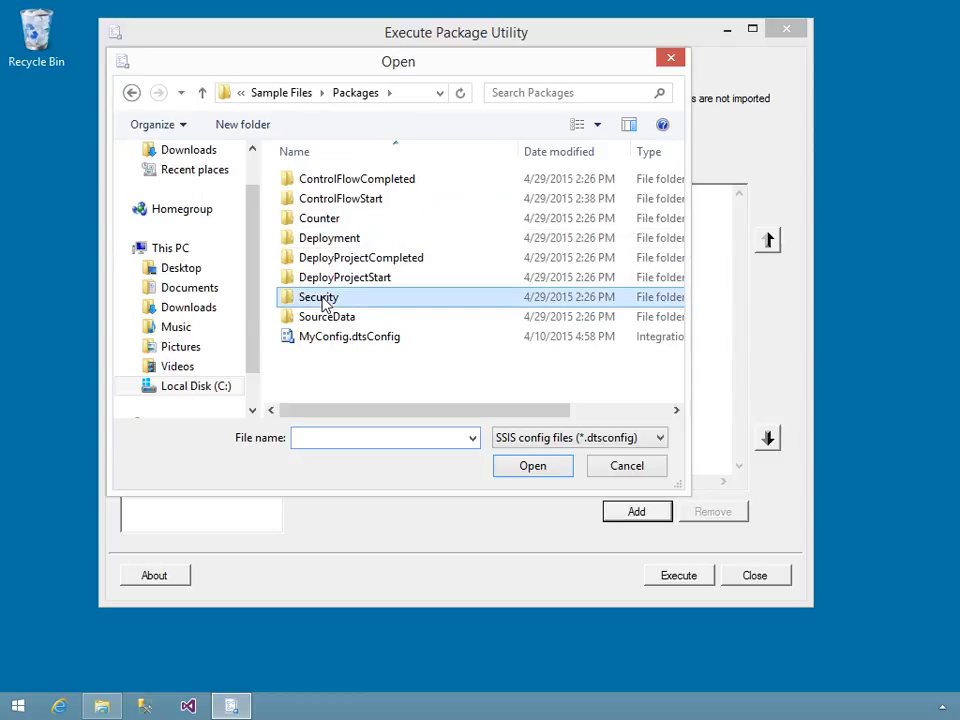
double_click(321, 299)
double_click(317, 182)
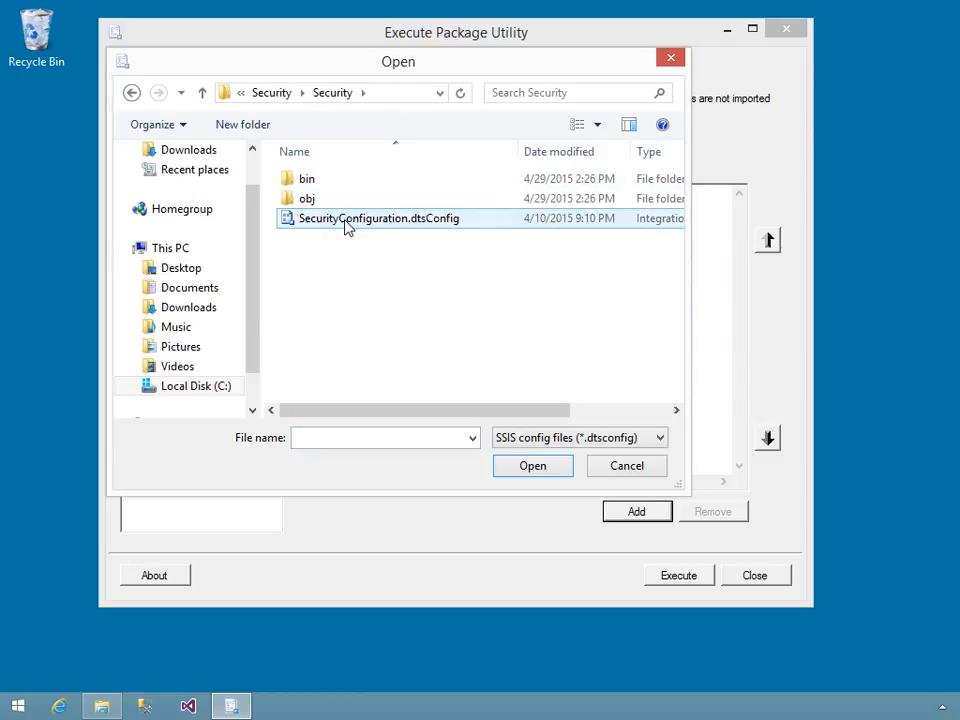
click(428, 221)
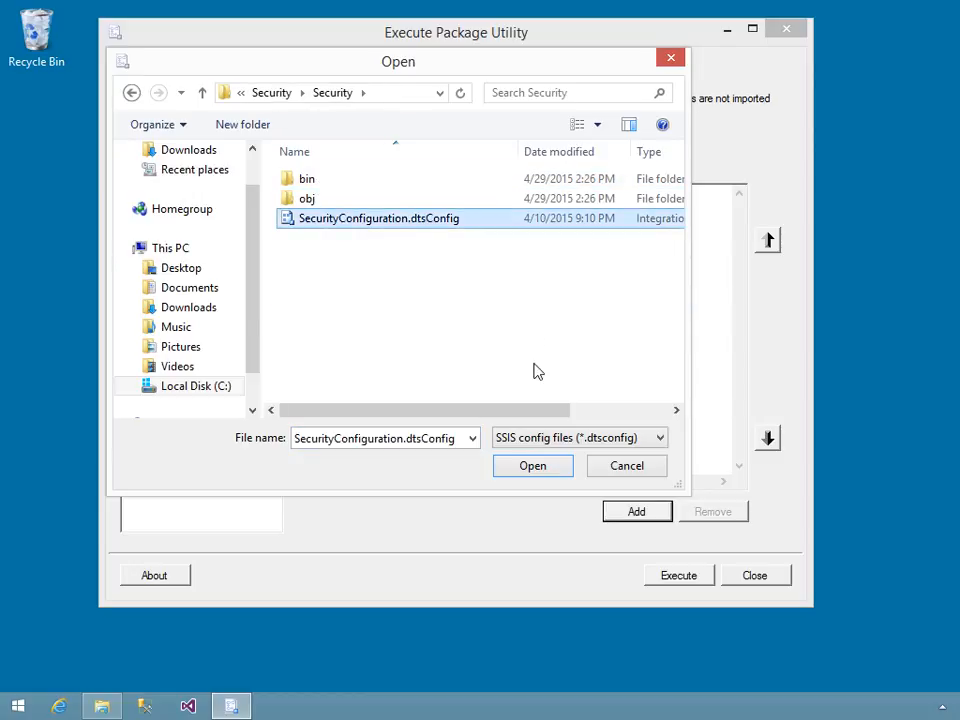
click(532, 468)
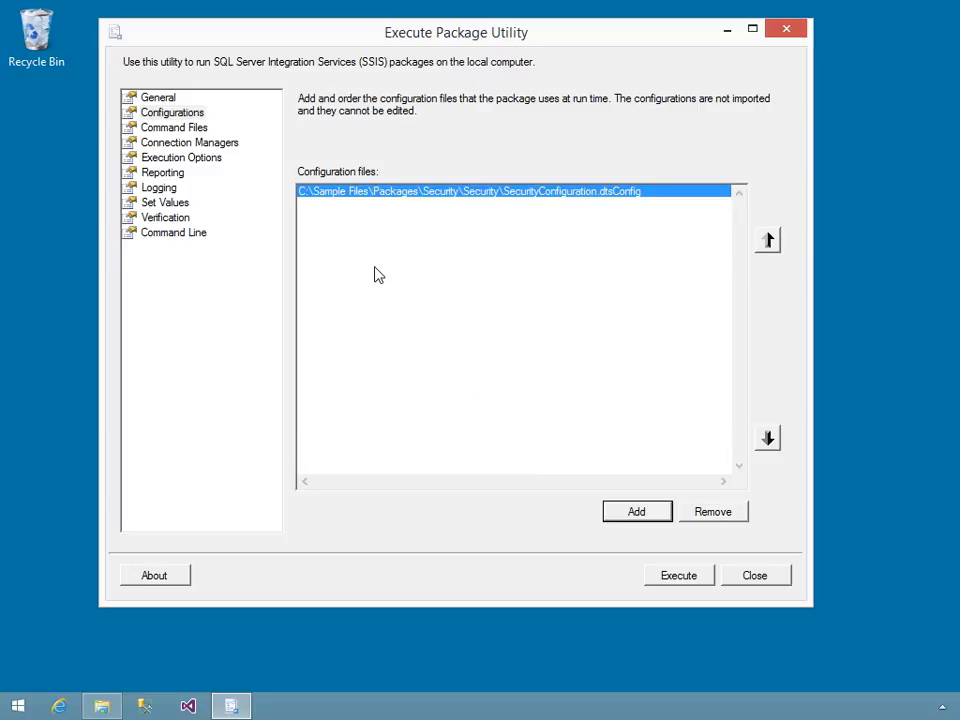
Step: Select the (local).AdventureWorks2012 connection manager for a connection string update, open its string for editing, and widen the columns to read it
click(205, 145)
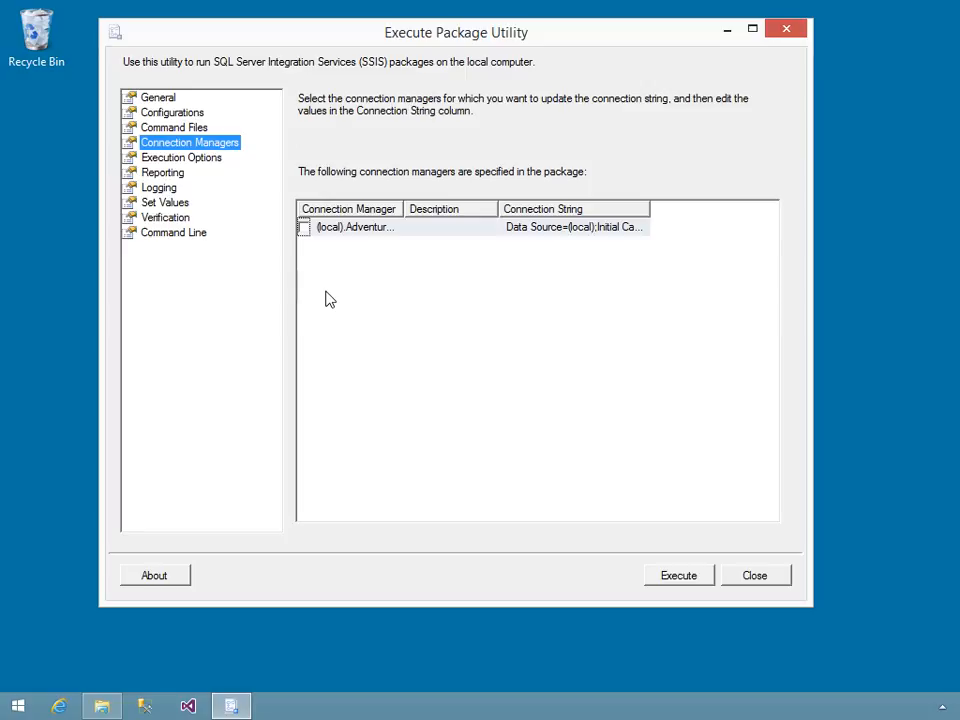
click(403, 222)
drag(405, 208, 468, 197)
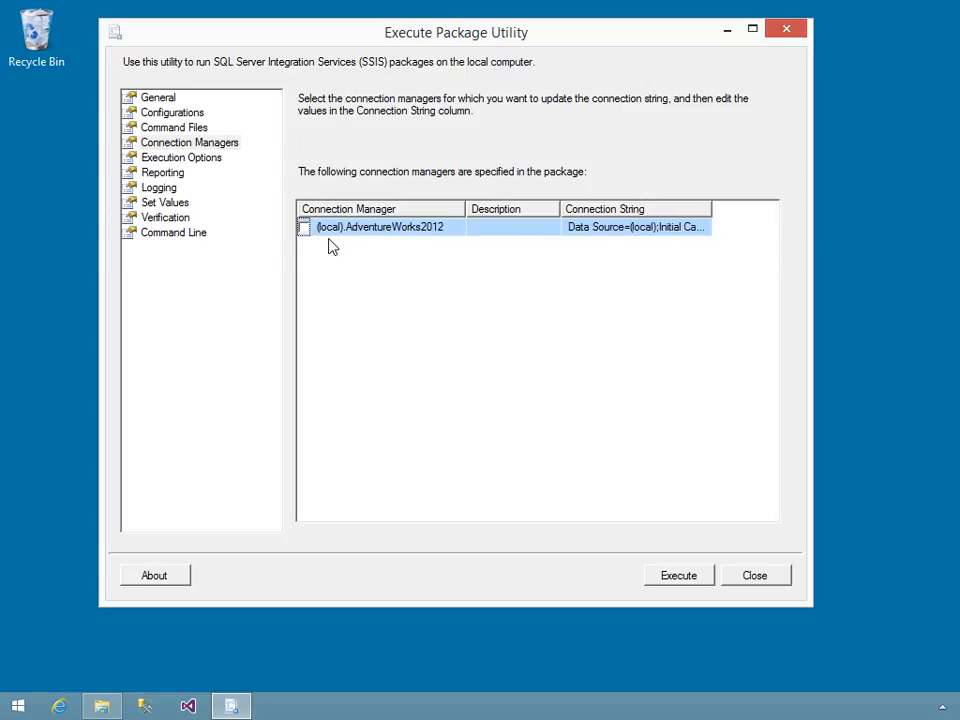
click(304, 228)
click(661, 228)
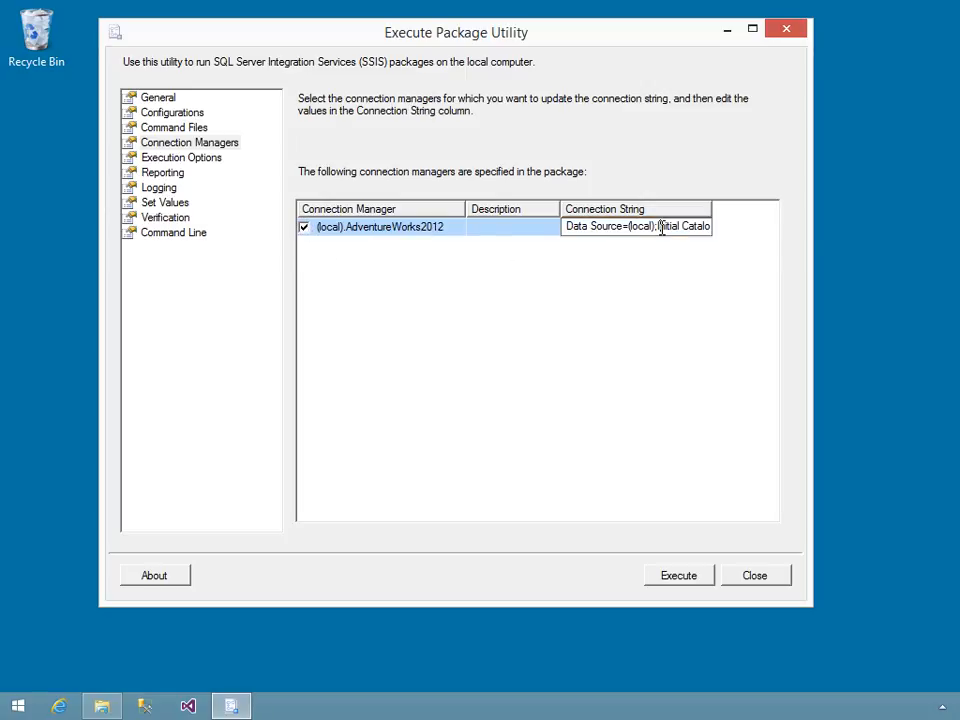
drag(709, 204, 882, 205)
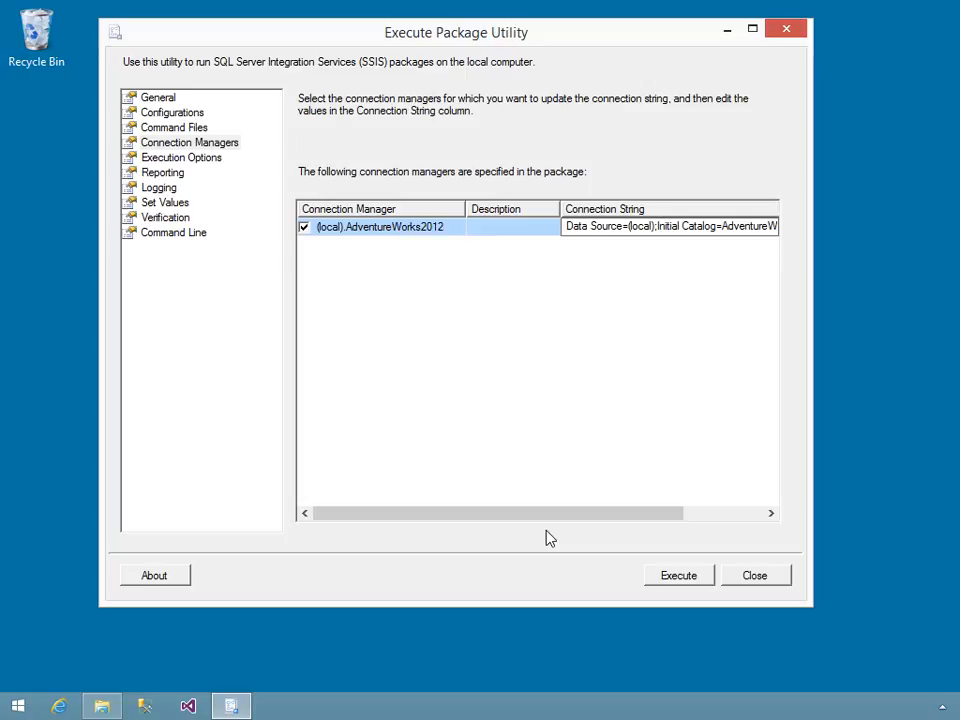
Step: Set the execution options to validate the package without executing it
click(195, 160)
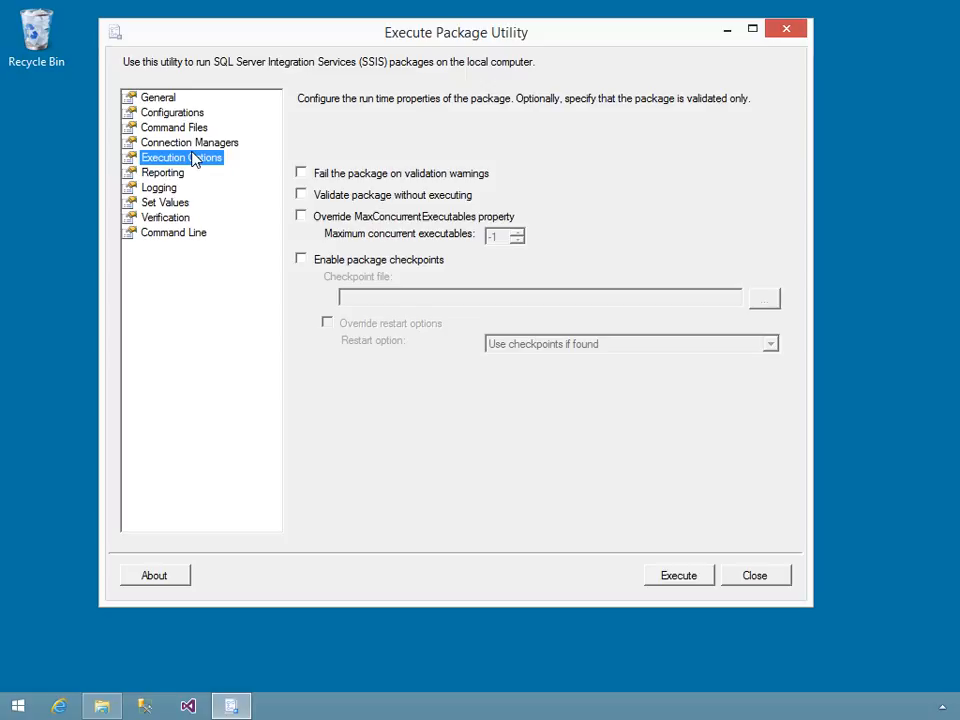
click(404, 204)
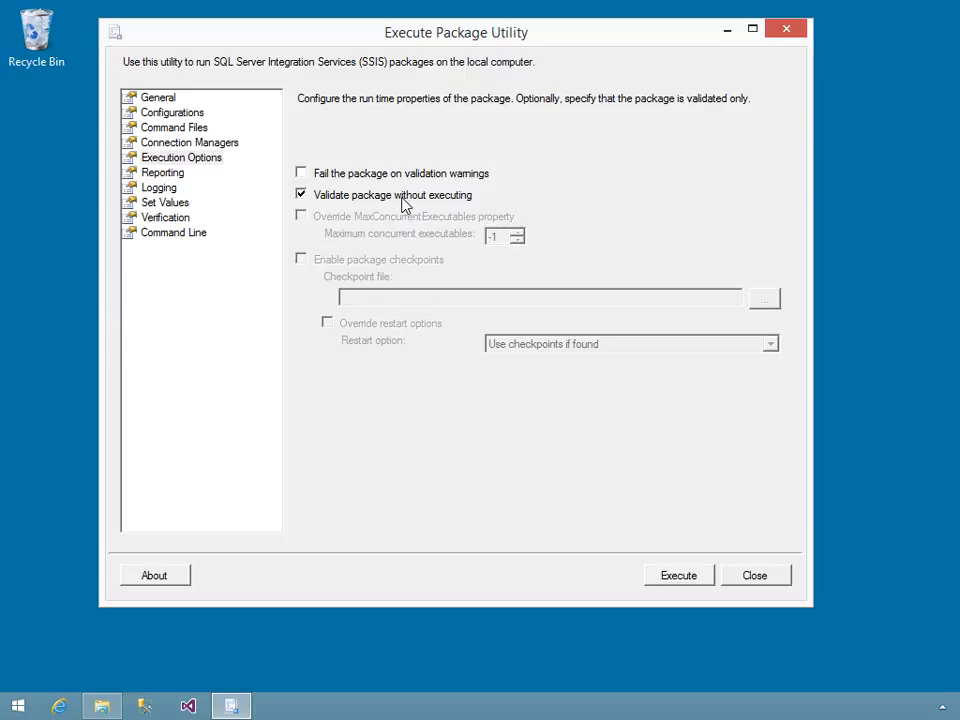
click(404, 204)
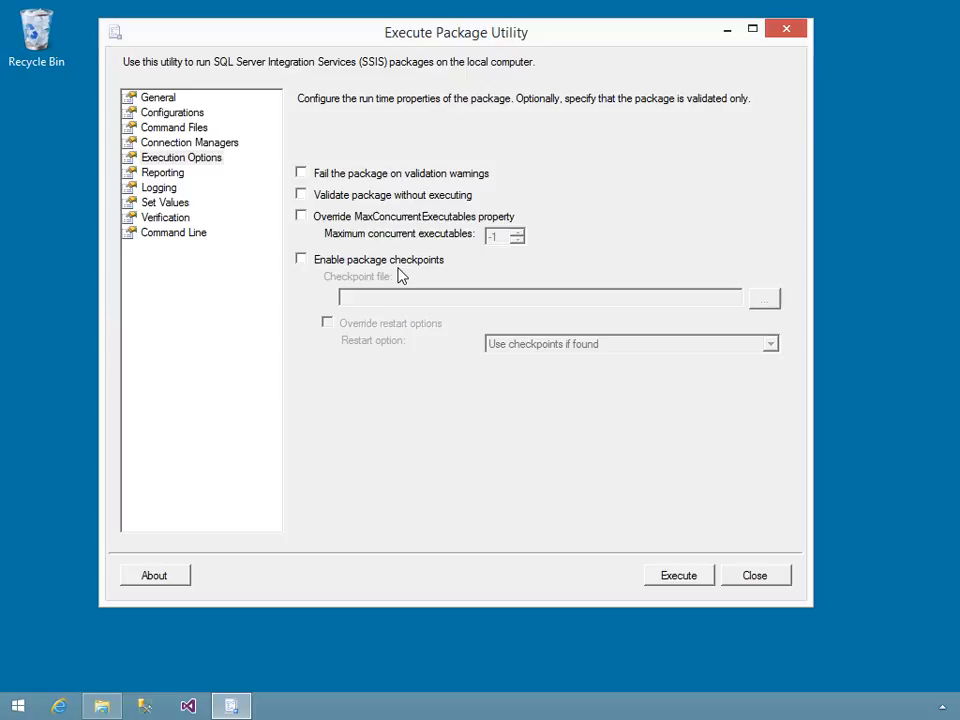
click(394, 196)
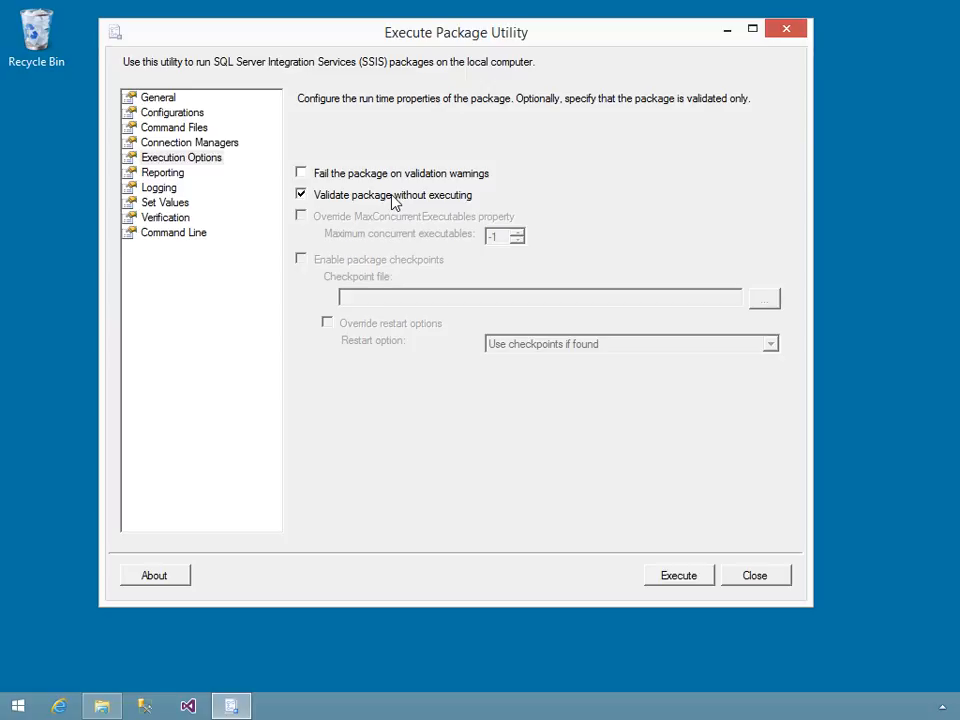
Step: Review the console reporting options and examine the full generated command line, selecting all of its text
click(168, 176)
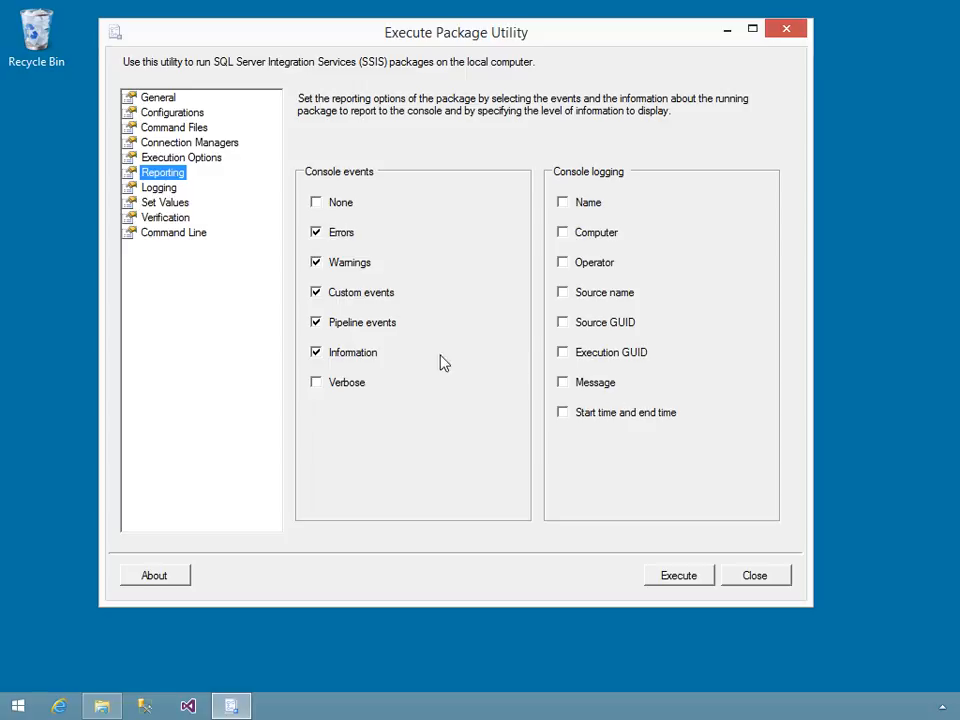
click(166, 238)
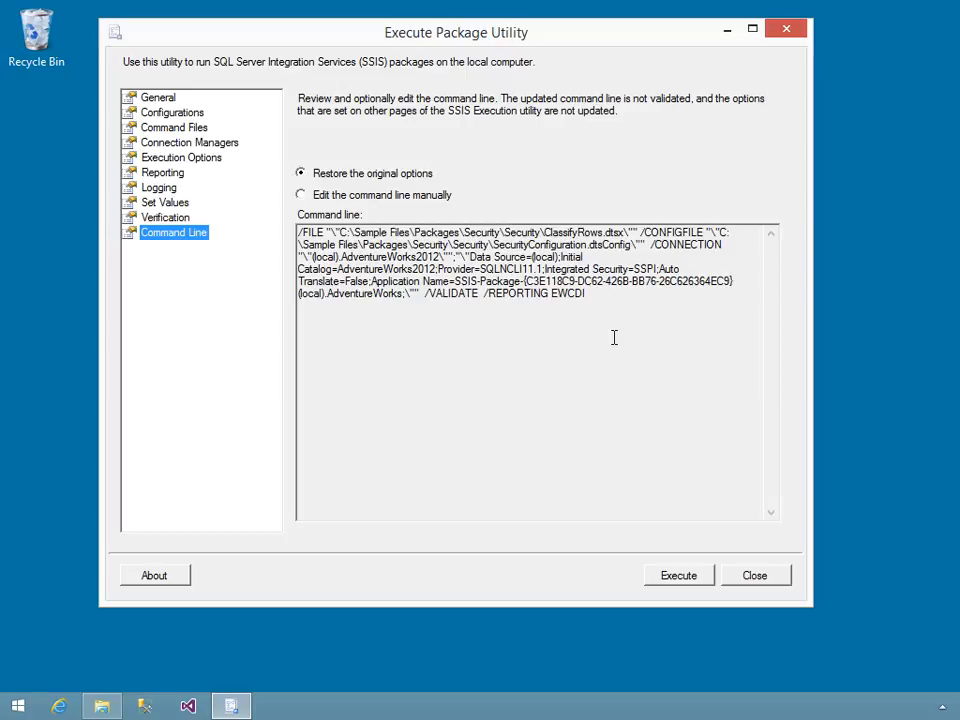
drag(614, 337, 271, 234)
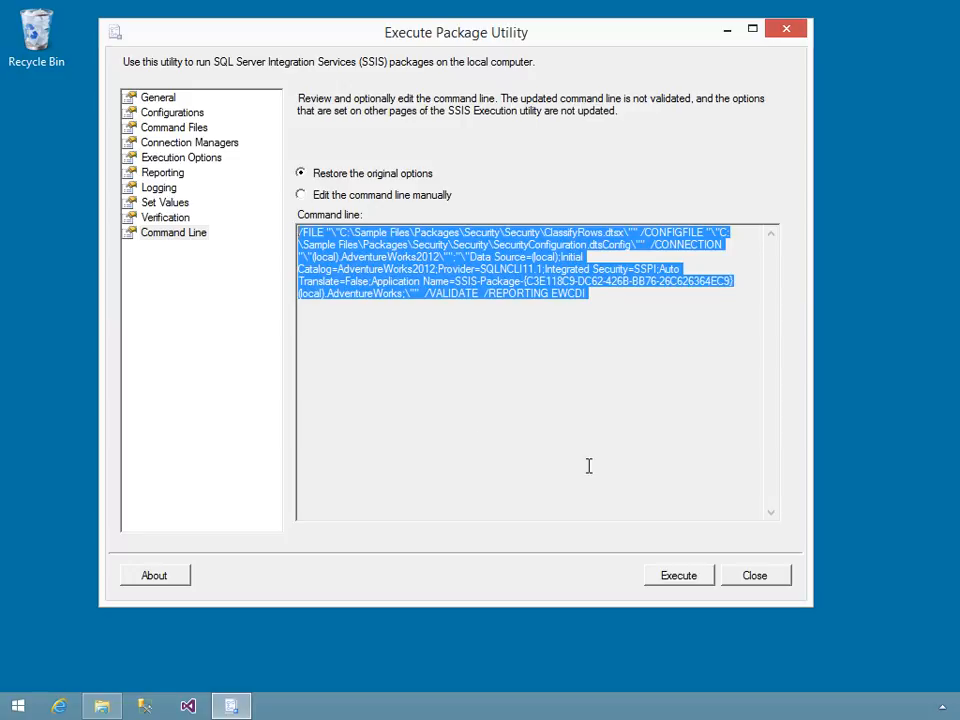
Step: Run the package validation, review the messages in a widened execution progress window, and close that window
click(677, 577)
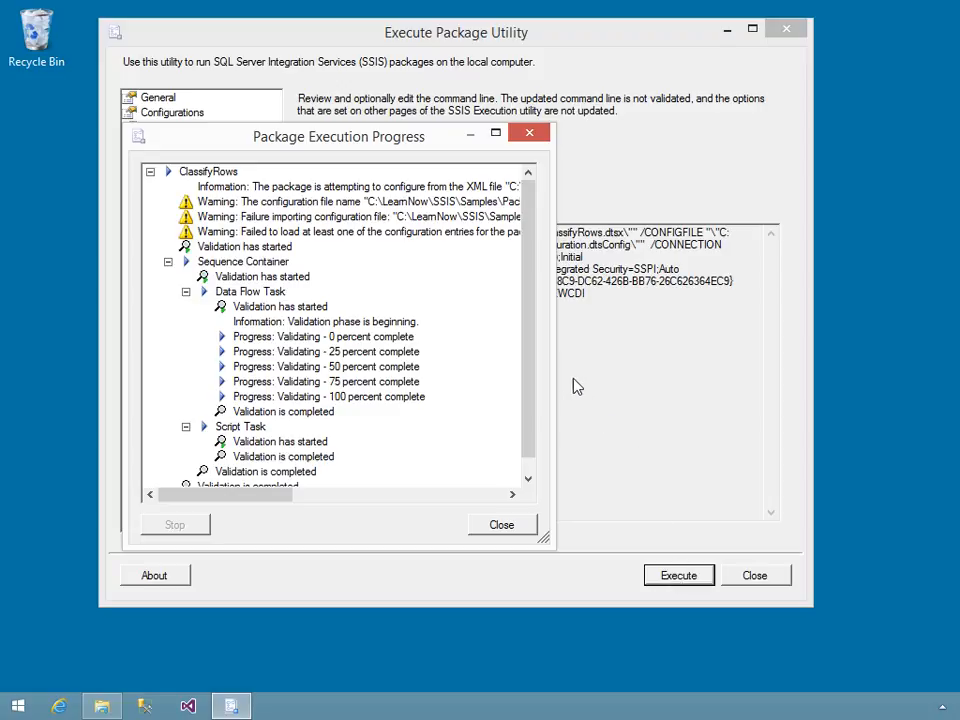
drag(556, 371, 900, 356)
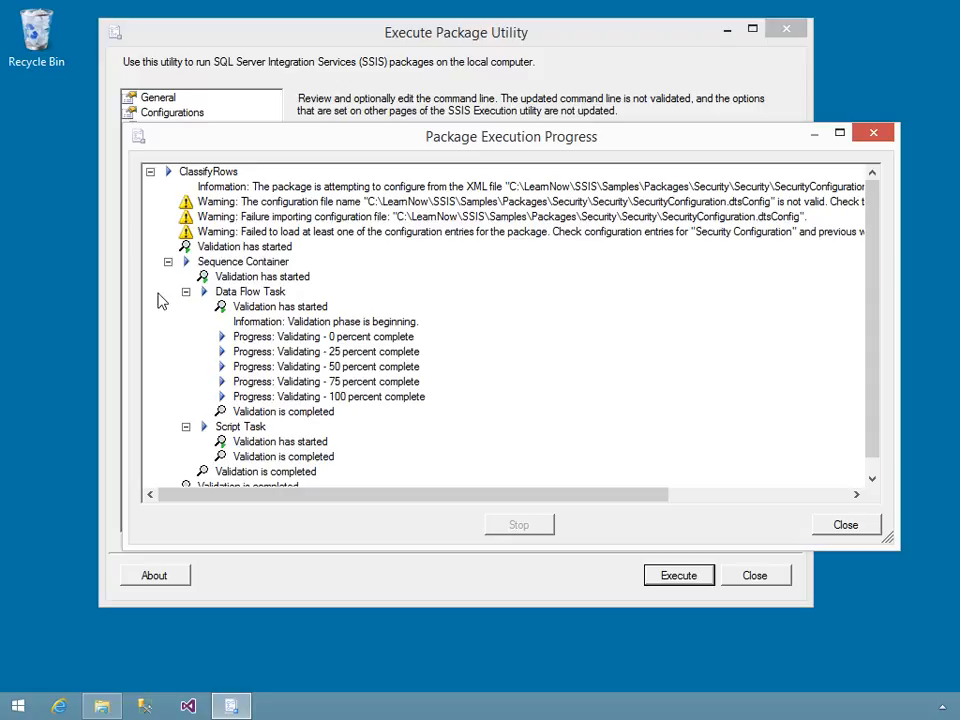
scroll(436, 316, down, 1)
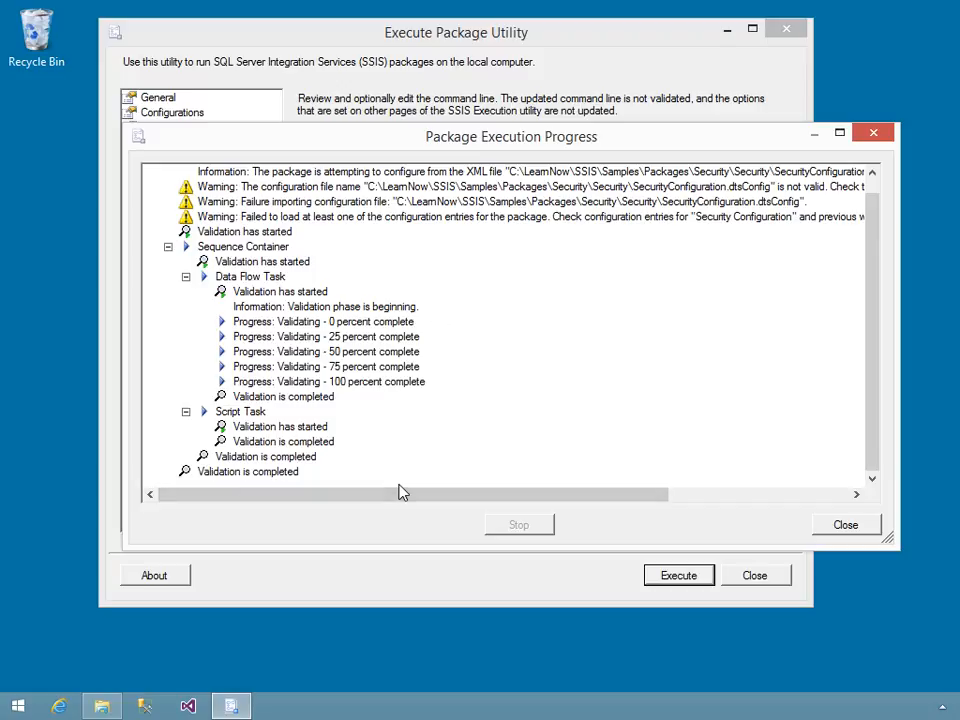
click(845, 527)
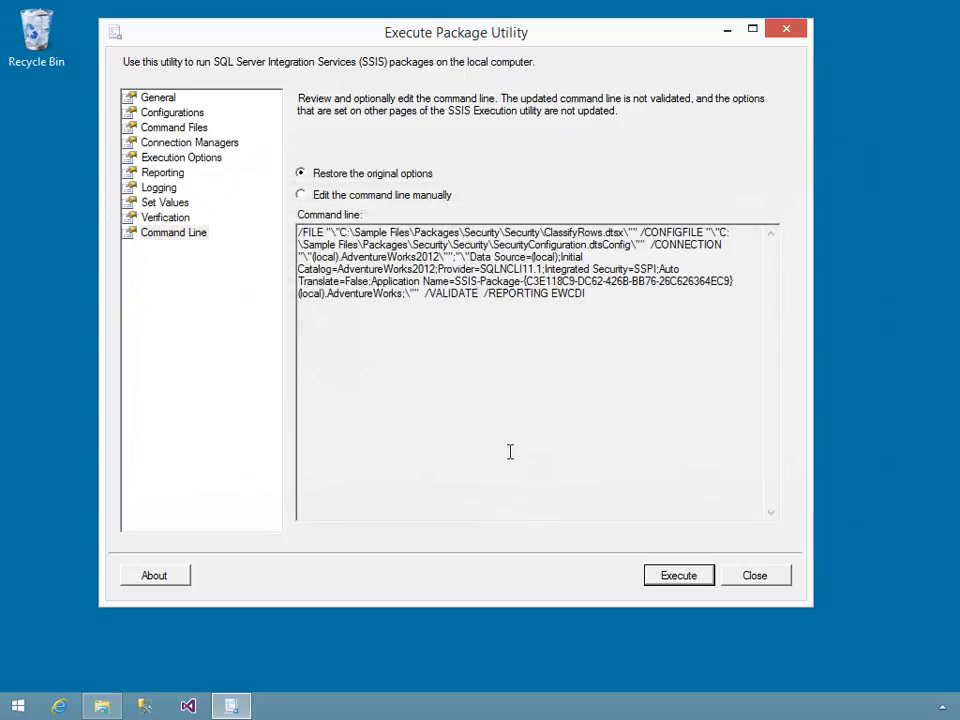